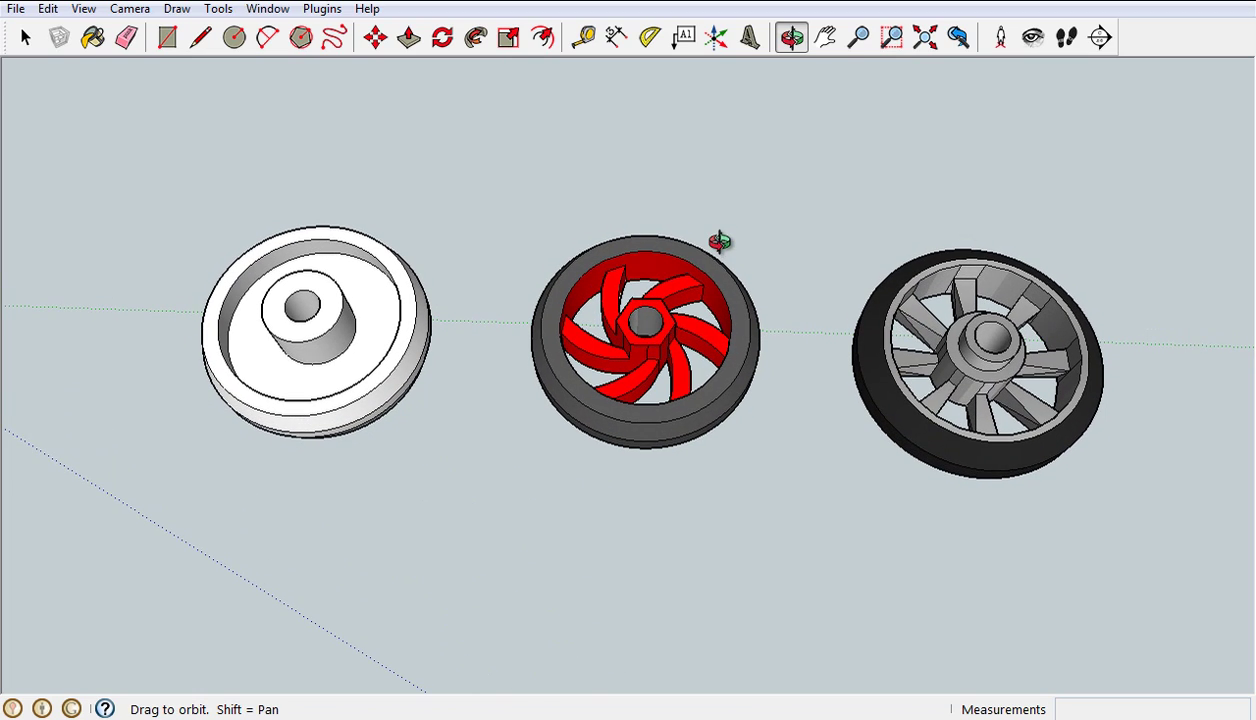
Examine the three wheel designs and their central hubs from several angles.
drag(664, 350, 700, 308)
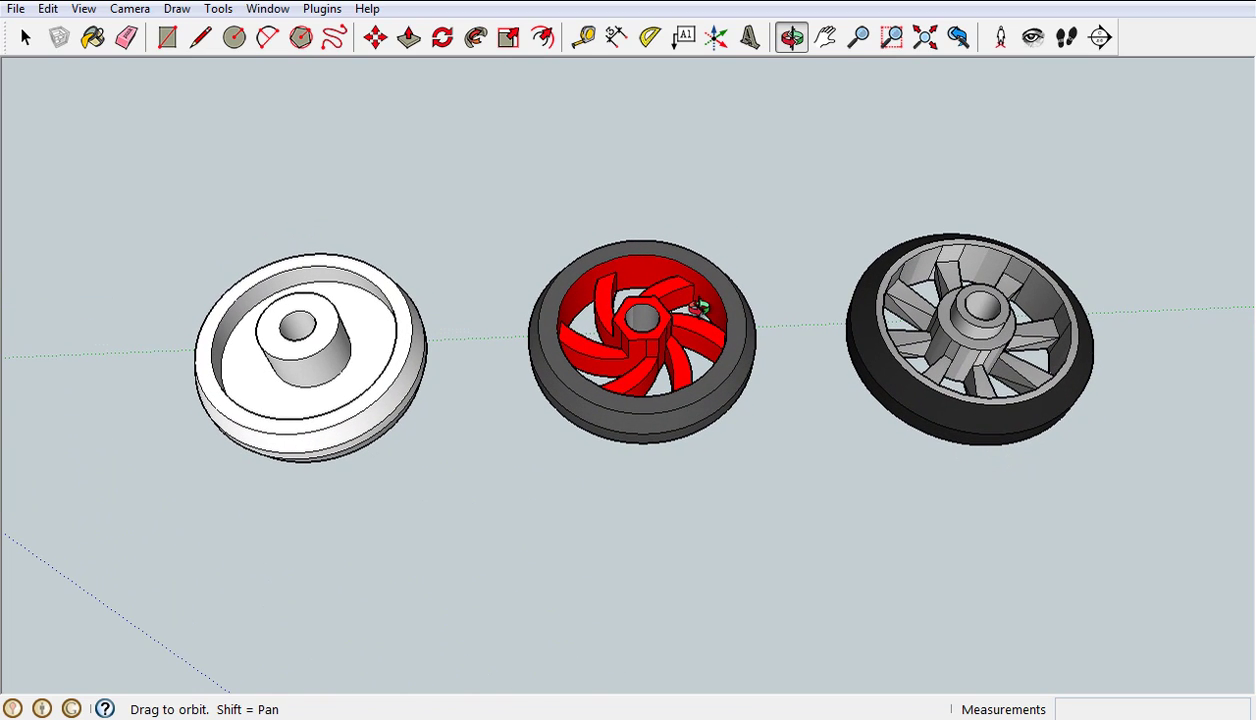
mouse_move(618, 380)
mouse_down()
mouse_move(743, 280)
mouse_move(681, 247)
mouse_move(686, 420)
mouse_move(653, 428)
mouse_move(615, 368)
mouse_up()
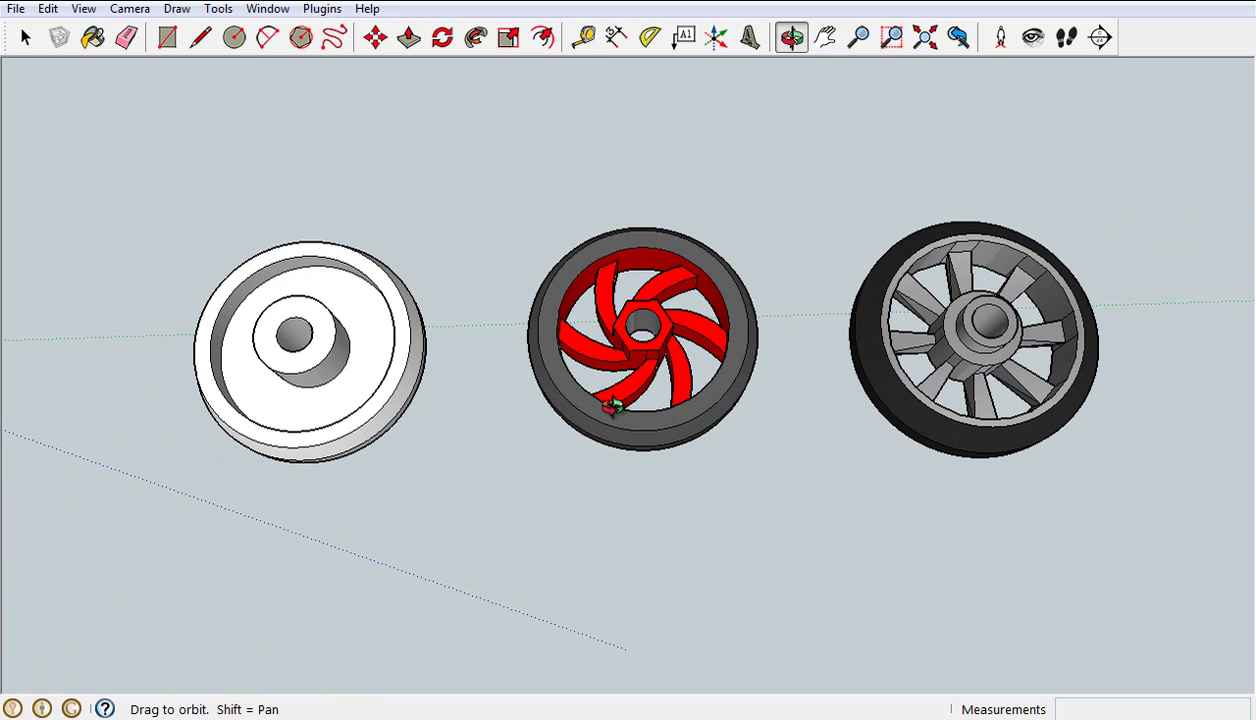
drag(573, 430, 662, 477)
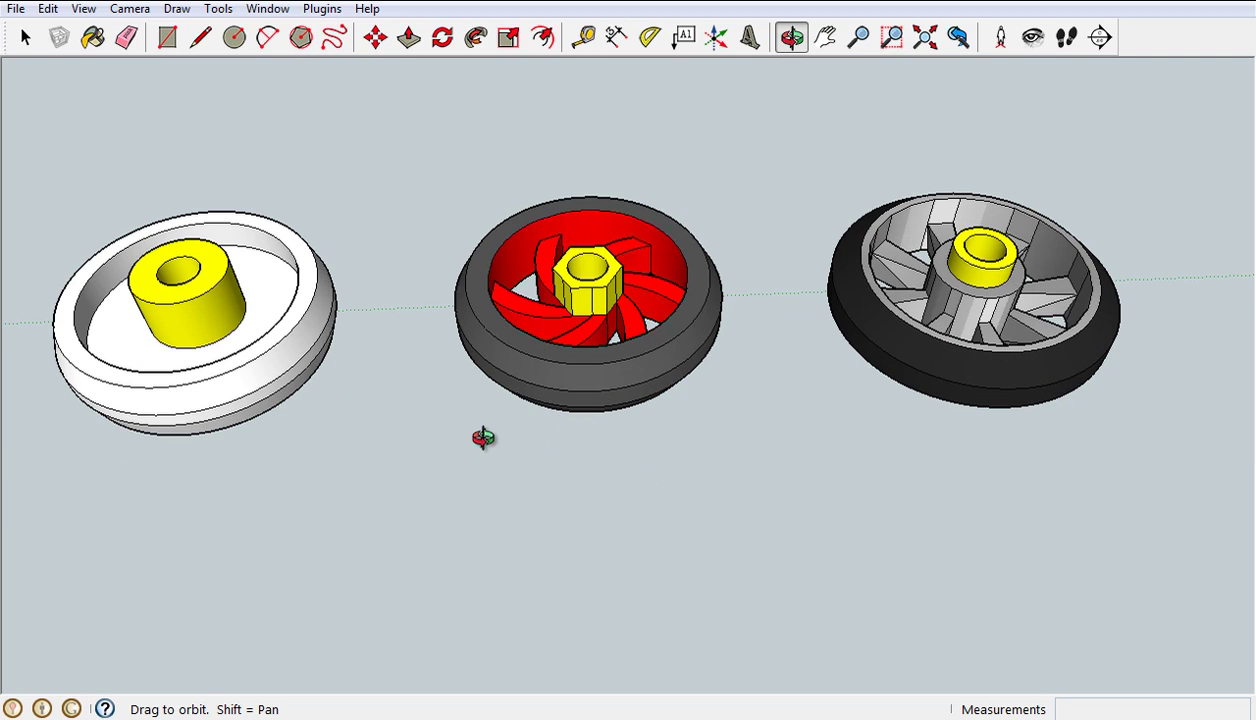
drag(483, 437, 552, 256)
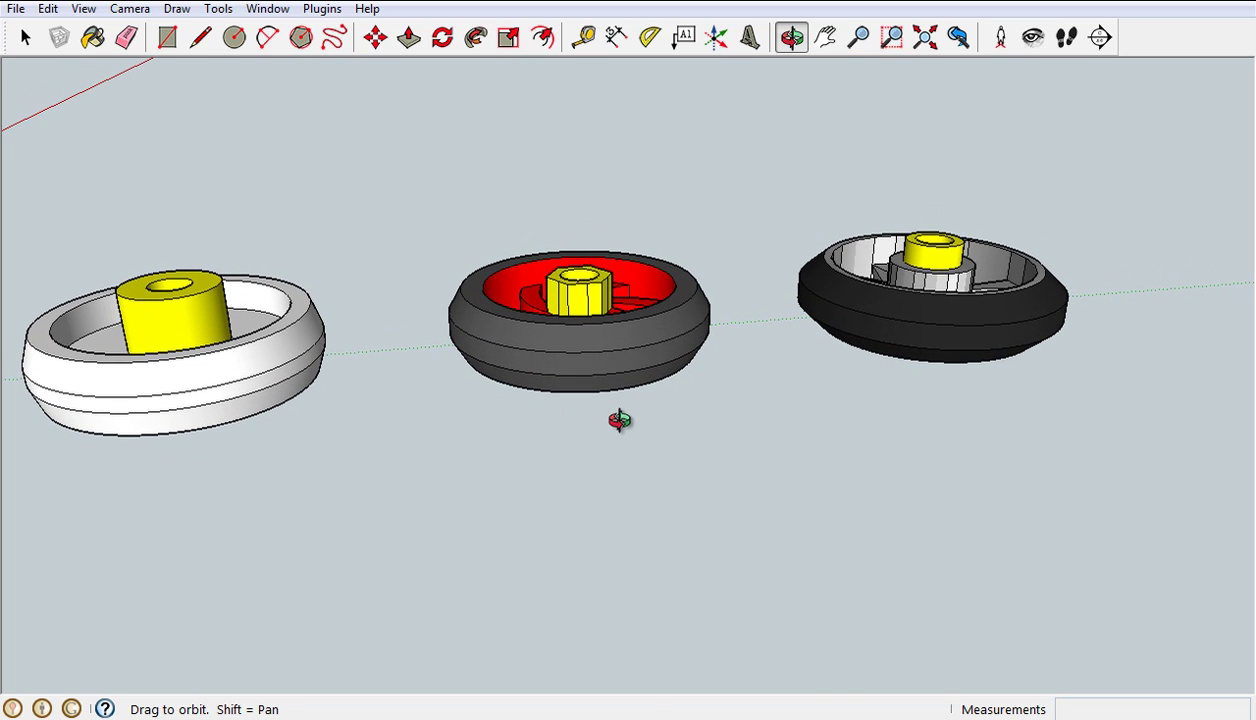
drag(619, 420, 574, 480)
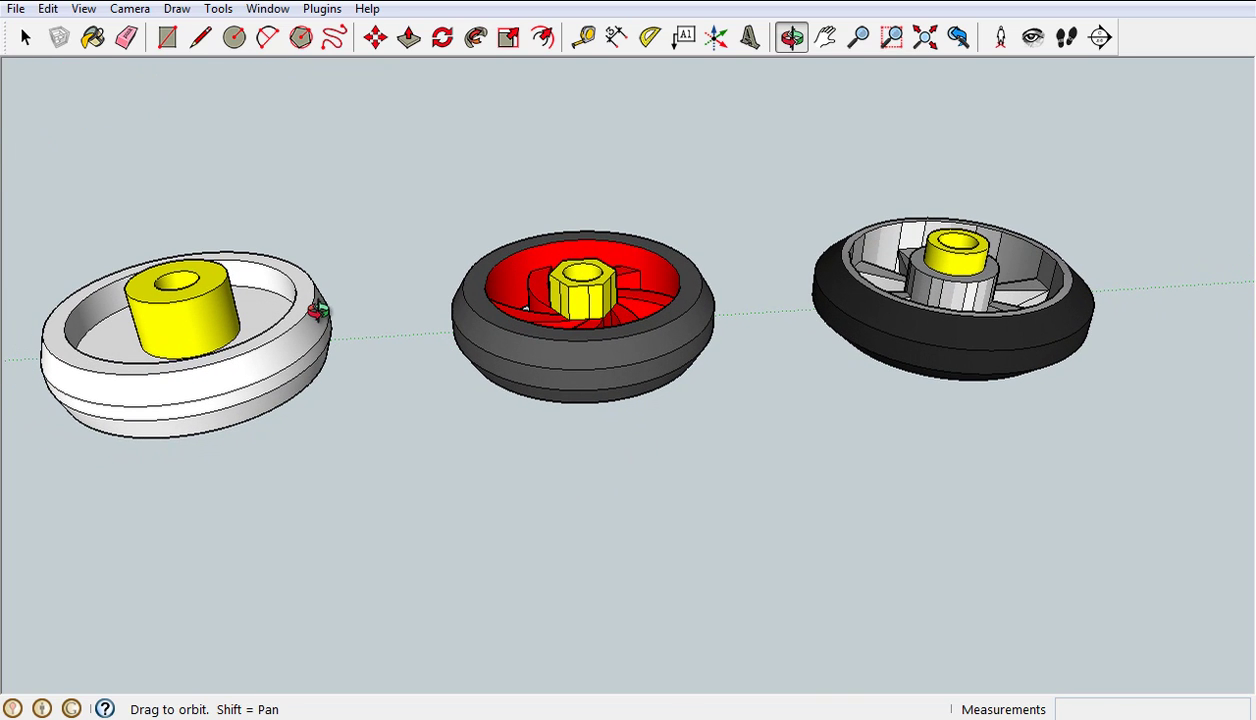
drag(318, 311, 292, 402)
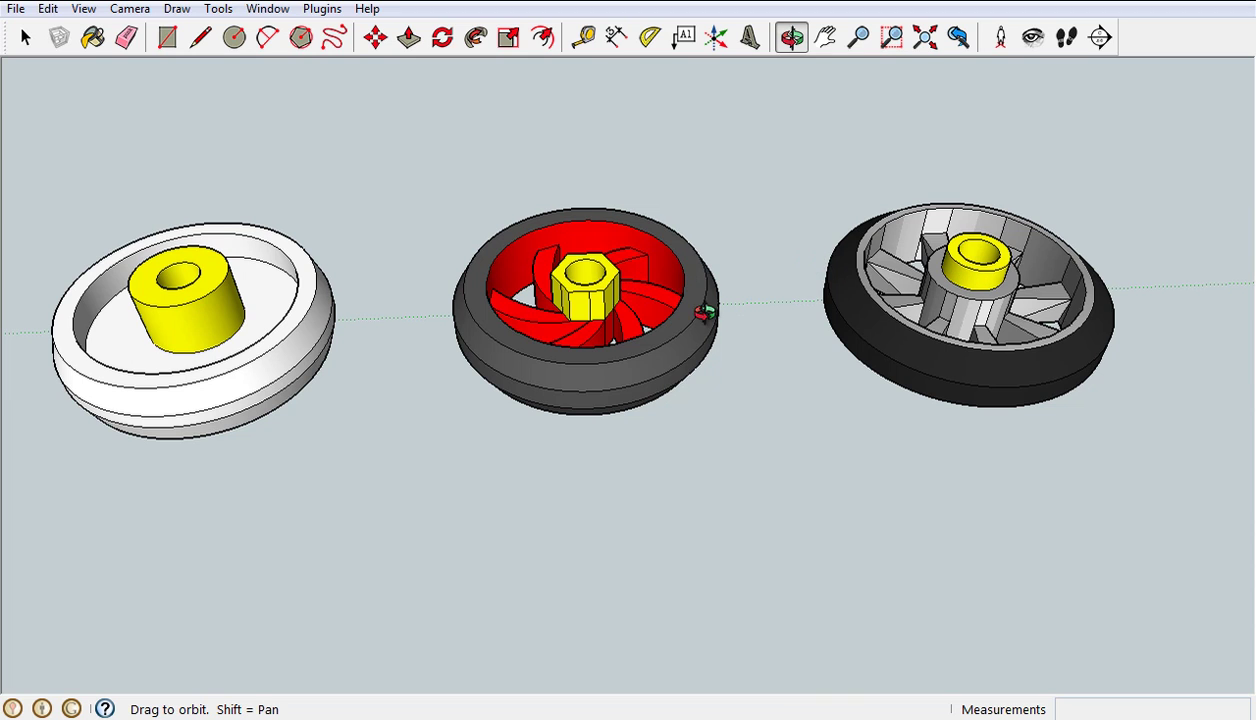
drag(707, 308, 627, 325)
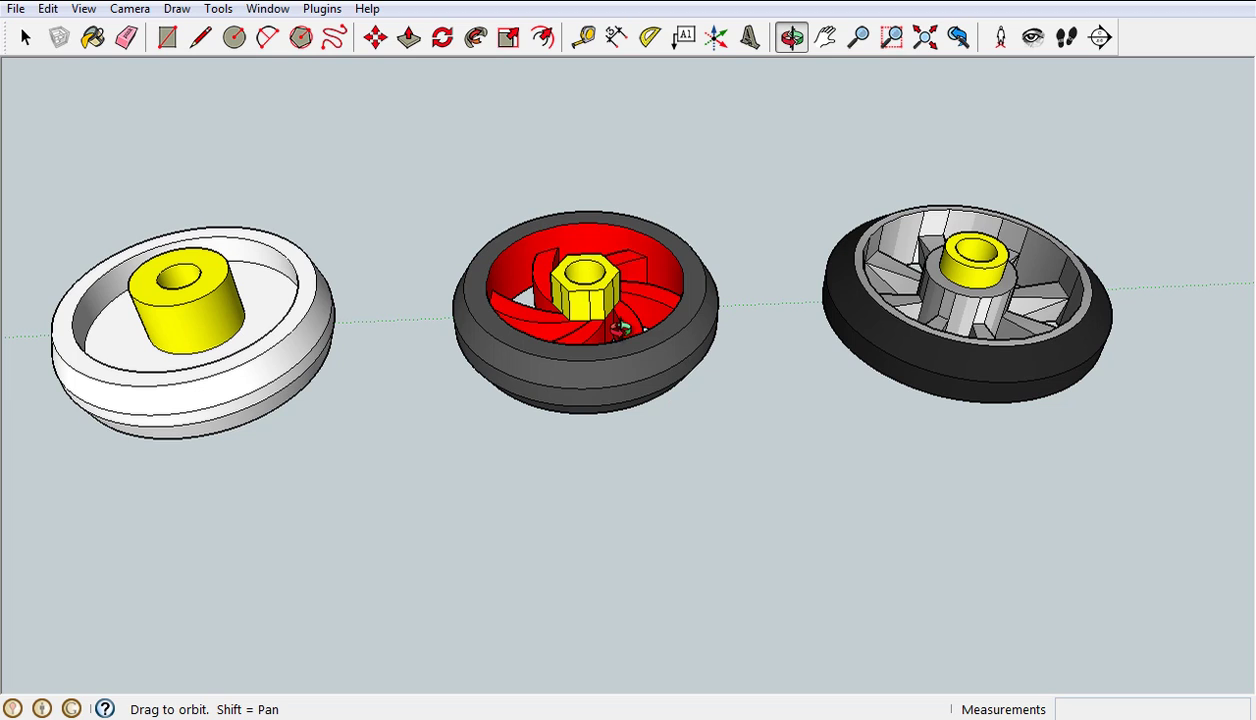
drag(622, 330, 617, 293)
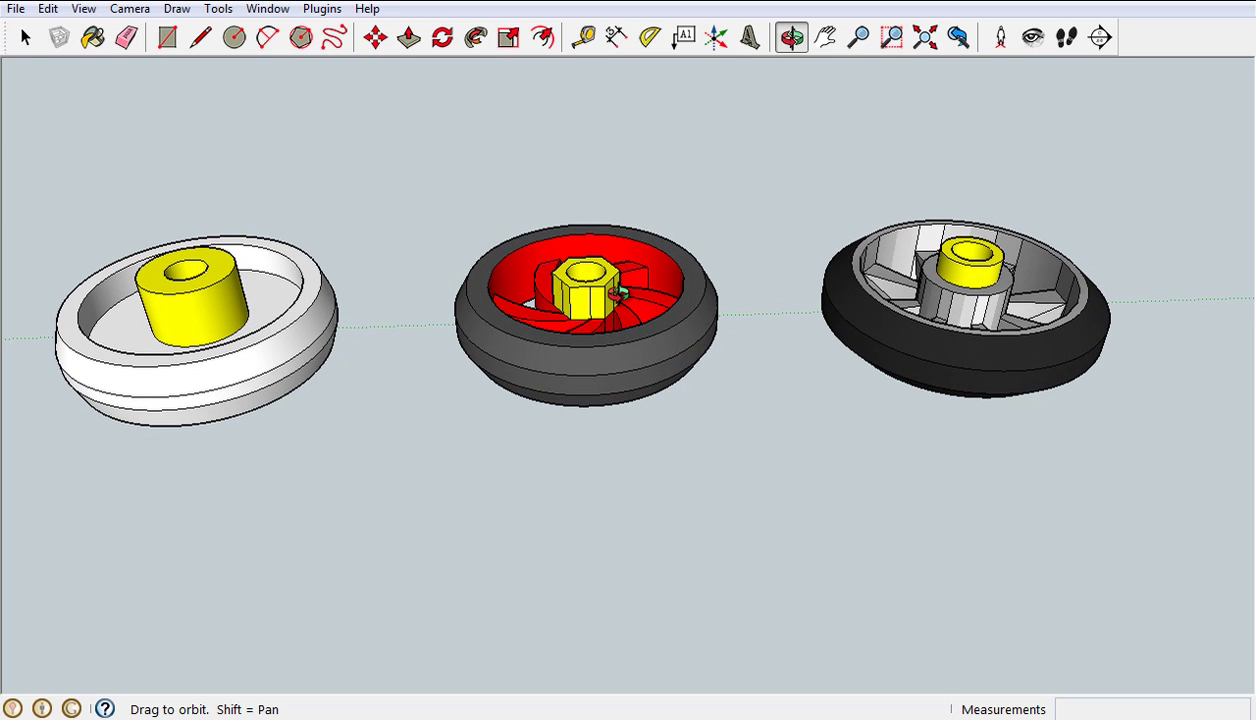
drag(617, 293, 614, 445)
Measure the wall thickness around the axle hole on the red wheel's hexagonal hub and the grey wheel's round hub.
scroll(601, 296, up, 10)
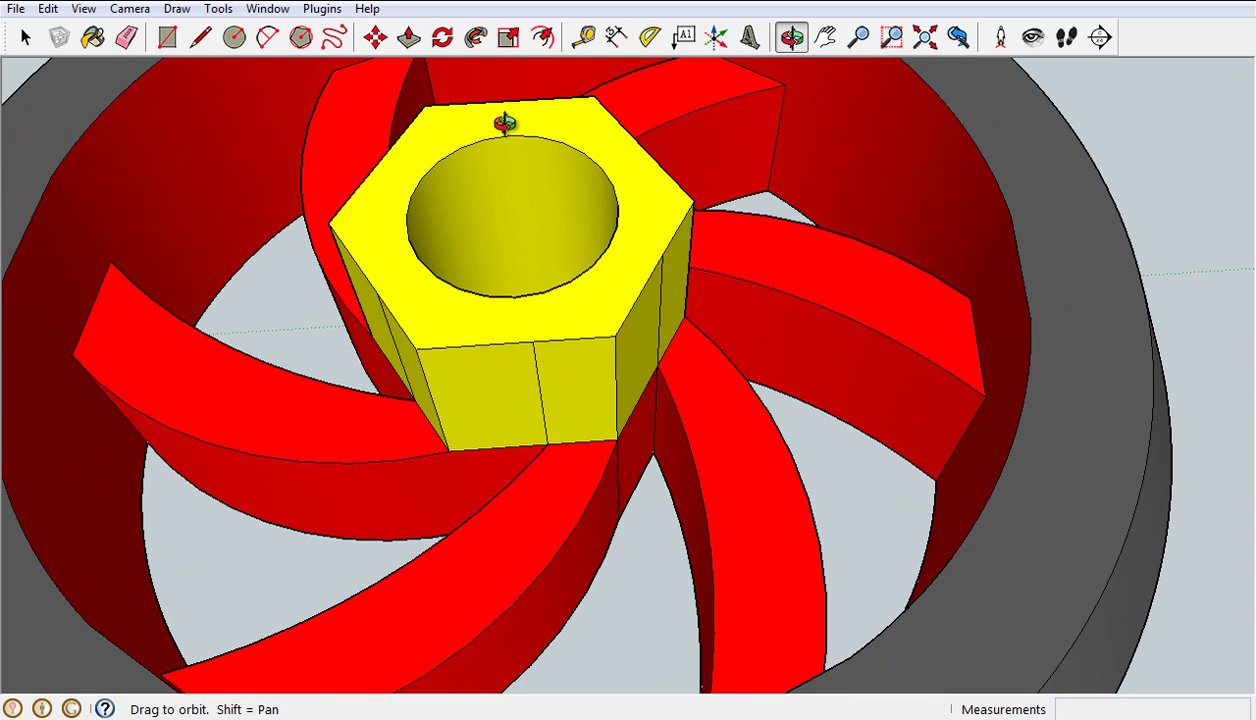
click(584, 42)
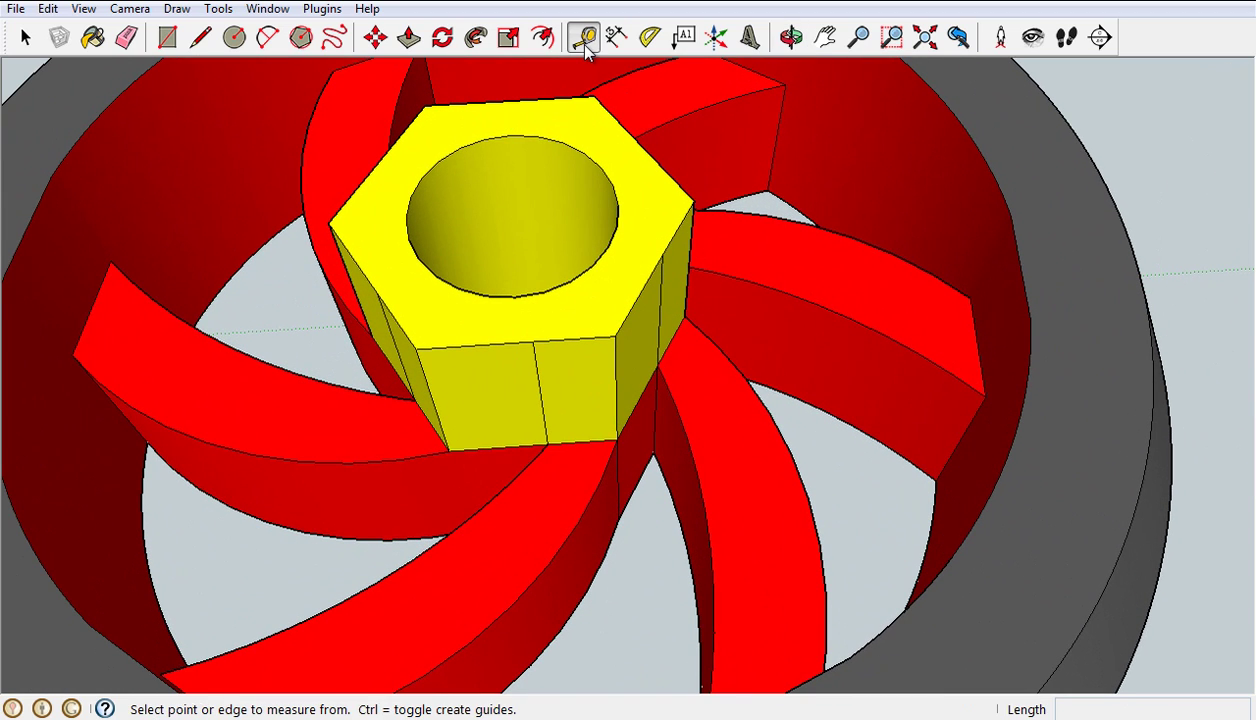
click(528, 295)
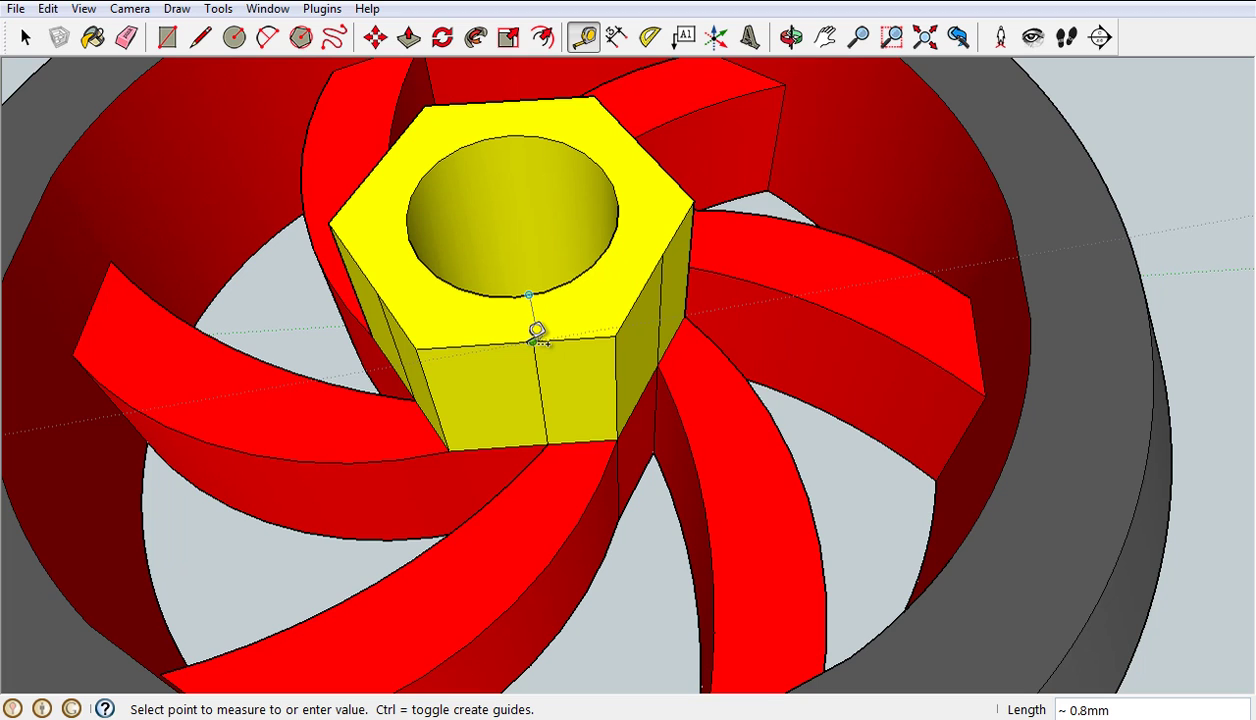
scroll(532, 342, down, 6)
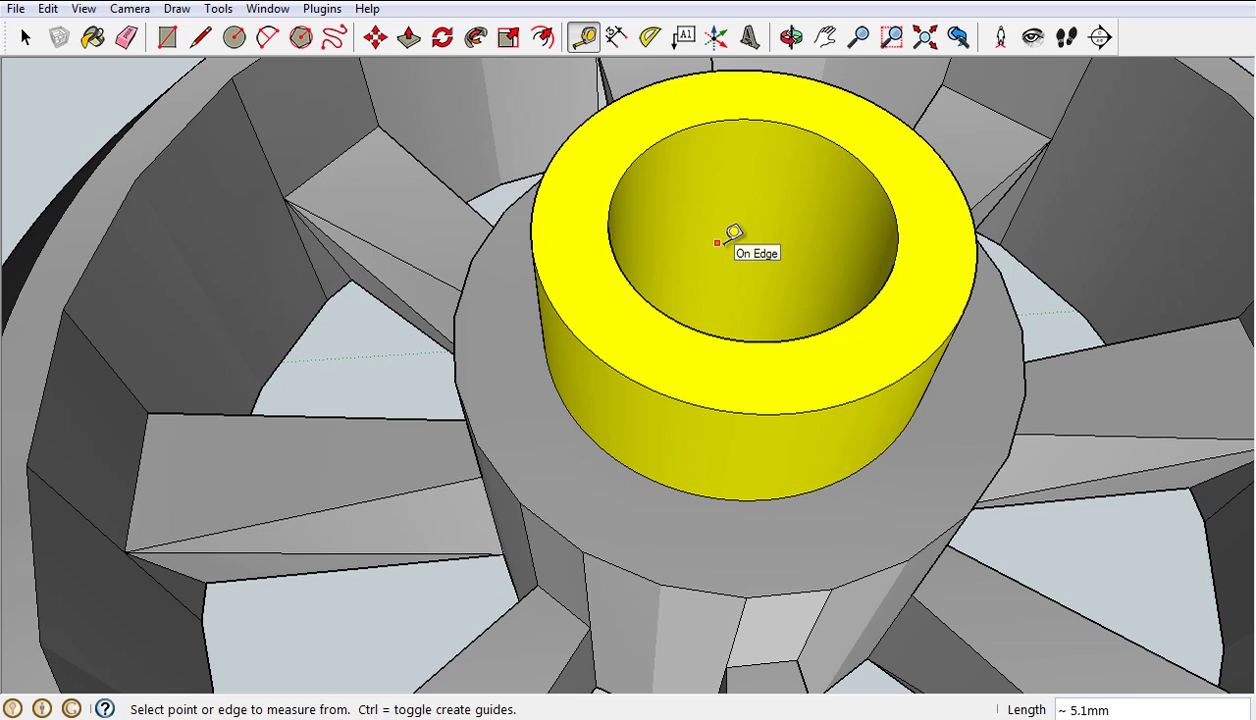
click(703, 332)
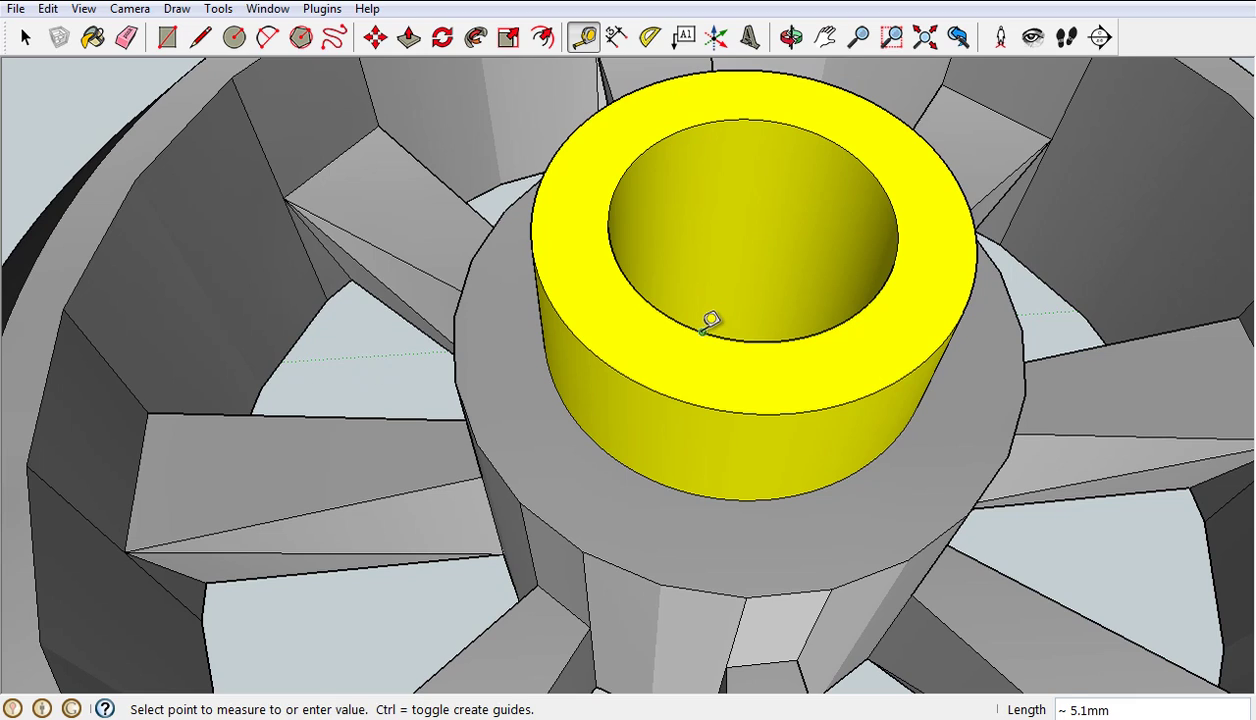
click(692, 385)
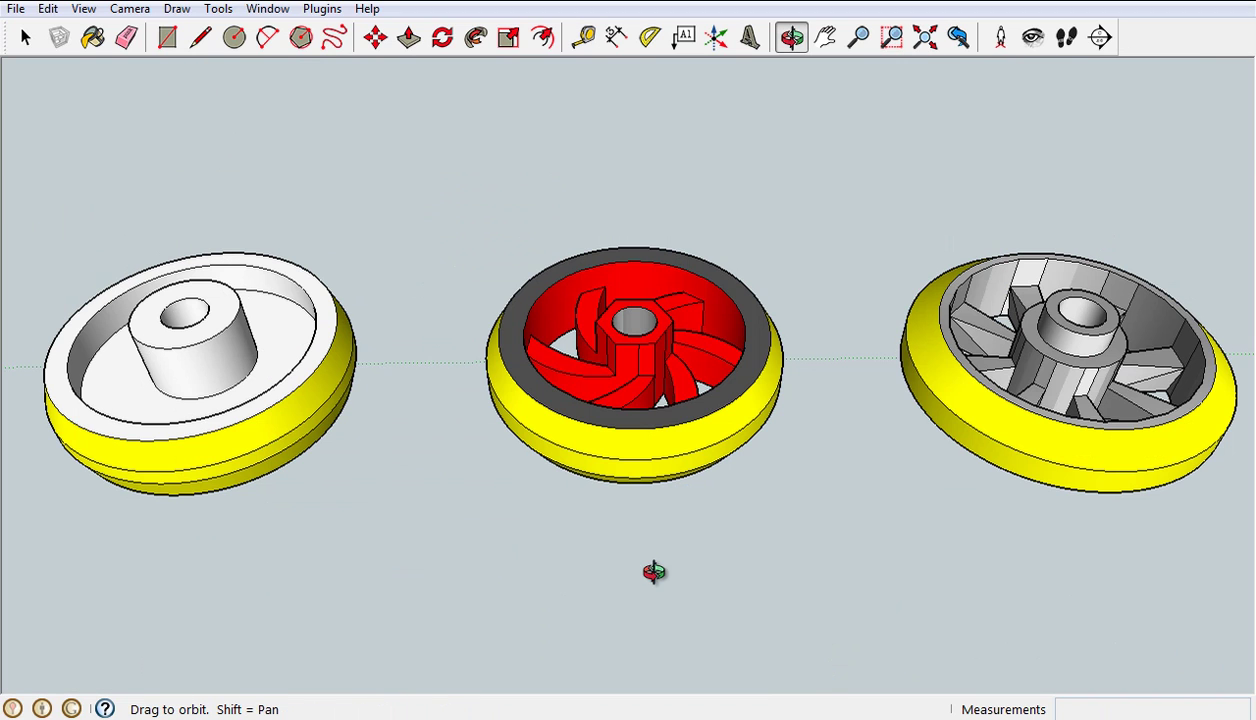
Offset the outer circular edge of the white wheel's top rim inward by about 1.0 mm.
drag(670, 563, 648, 312)
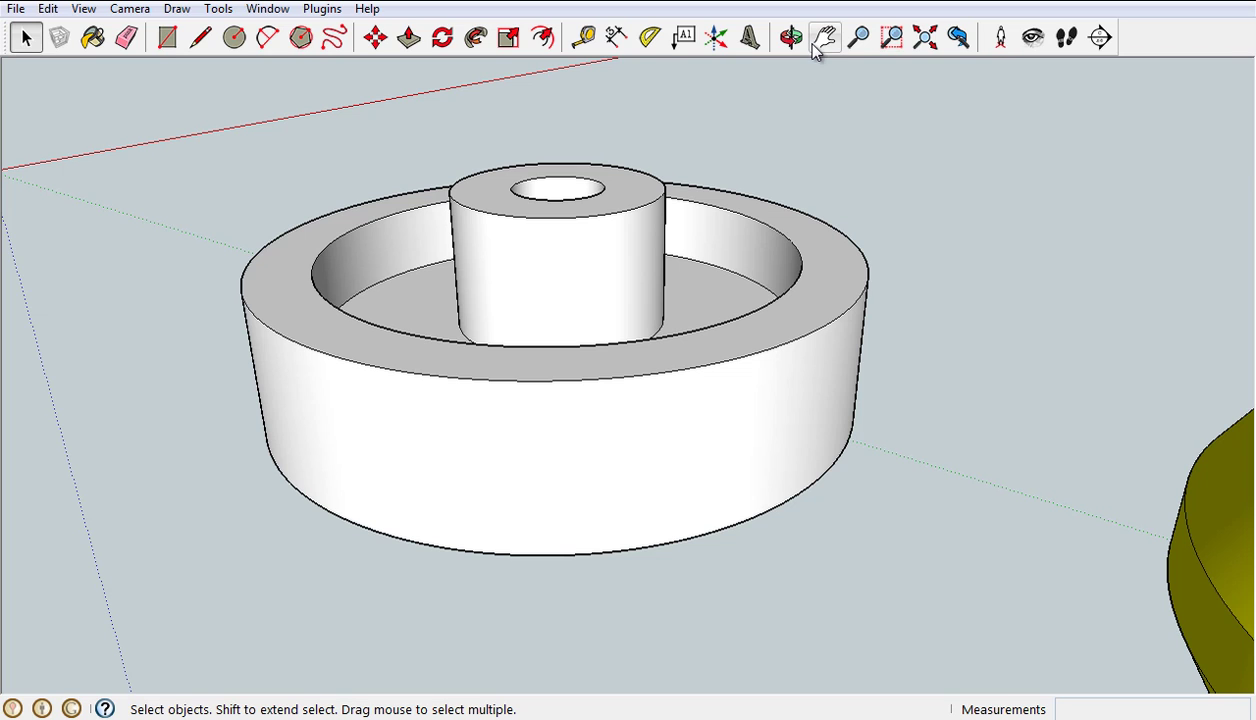
click(790, 37)
drag(726, 250, 700, 385)
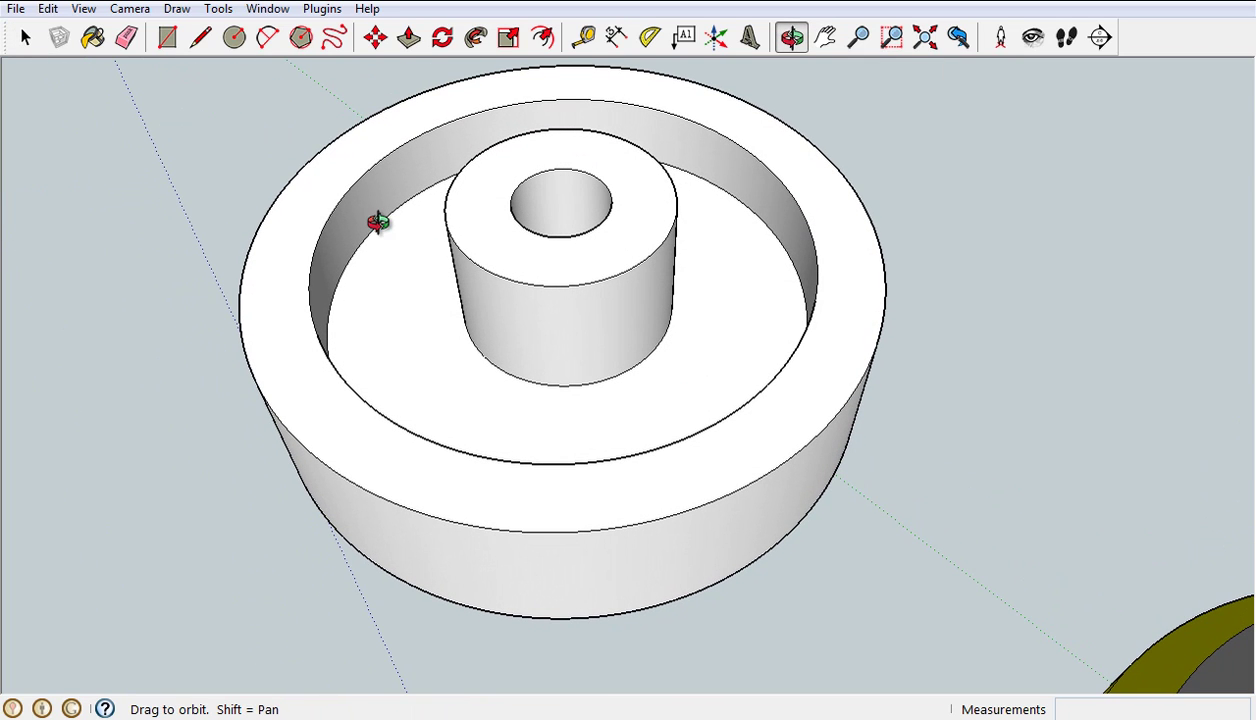
click(543, 38)
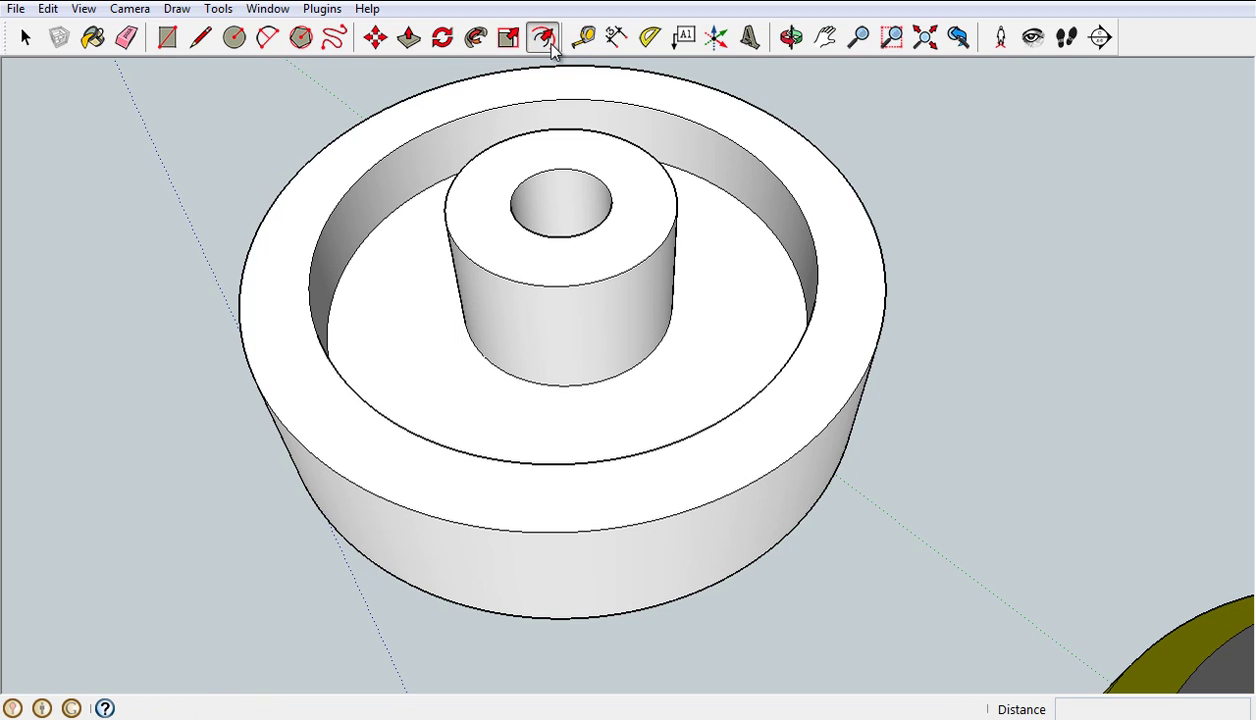
click(239, 317)
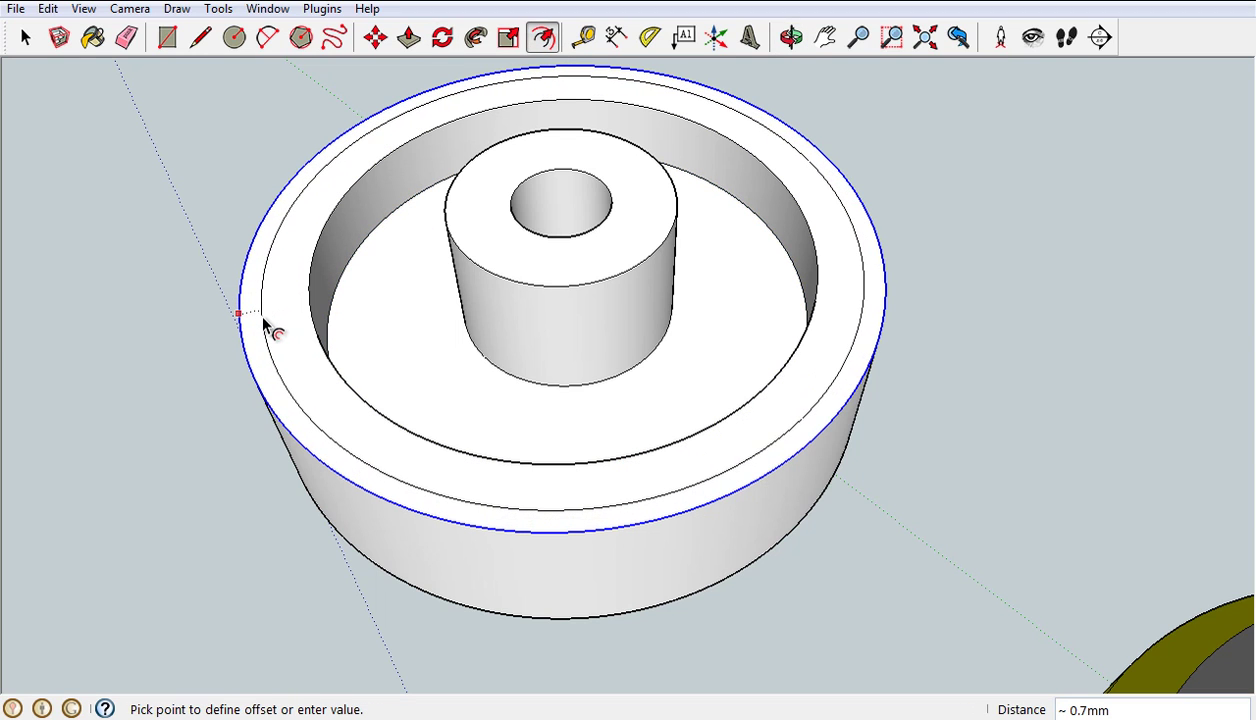
click(268, 332)
click(250, 363)
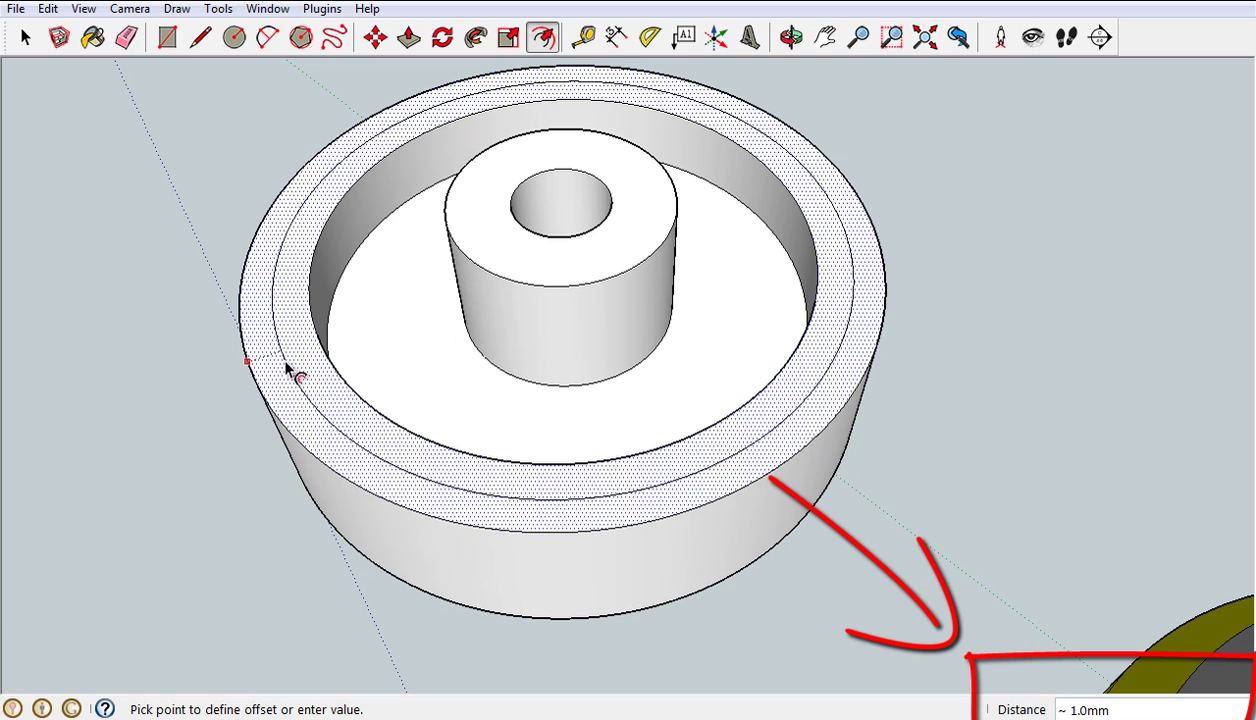
click(287, 370)
Offset the outer circular edge of the white wheel's underside inward by about 1.0 mm.
key(o)
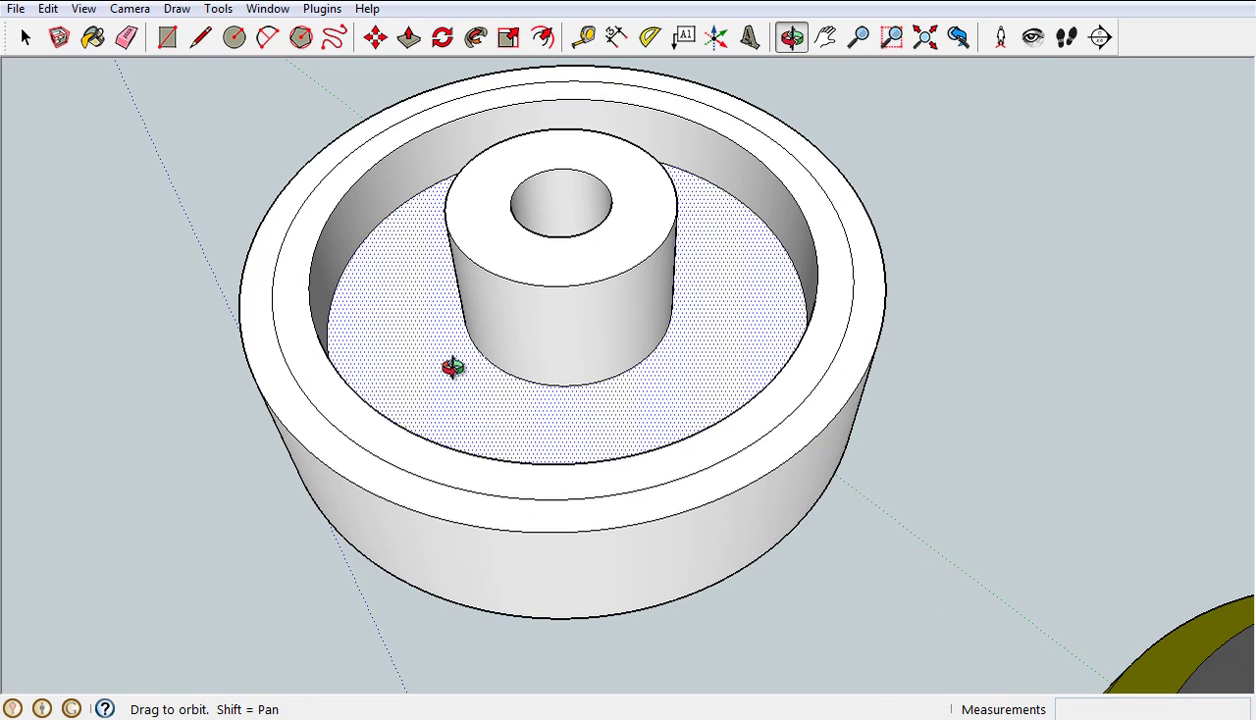
drag(452, 367, 472, 190)
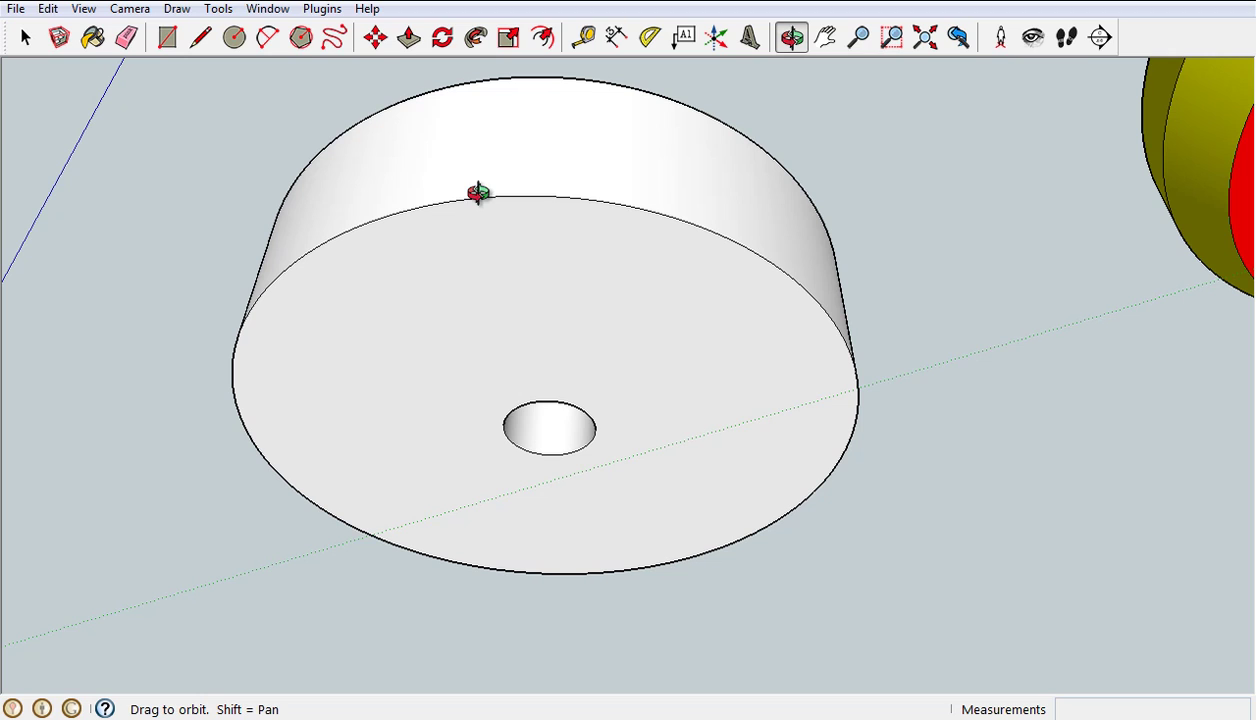
click(542, 36)
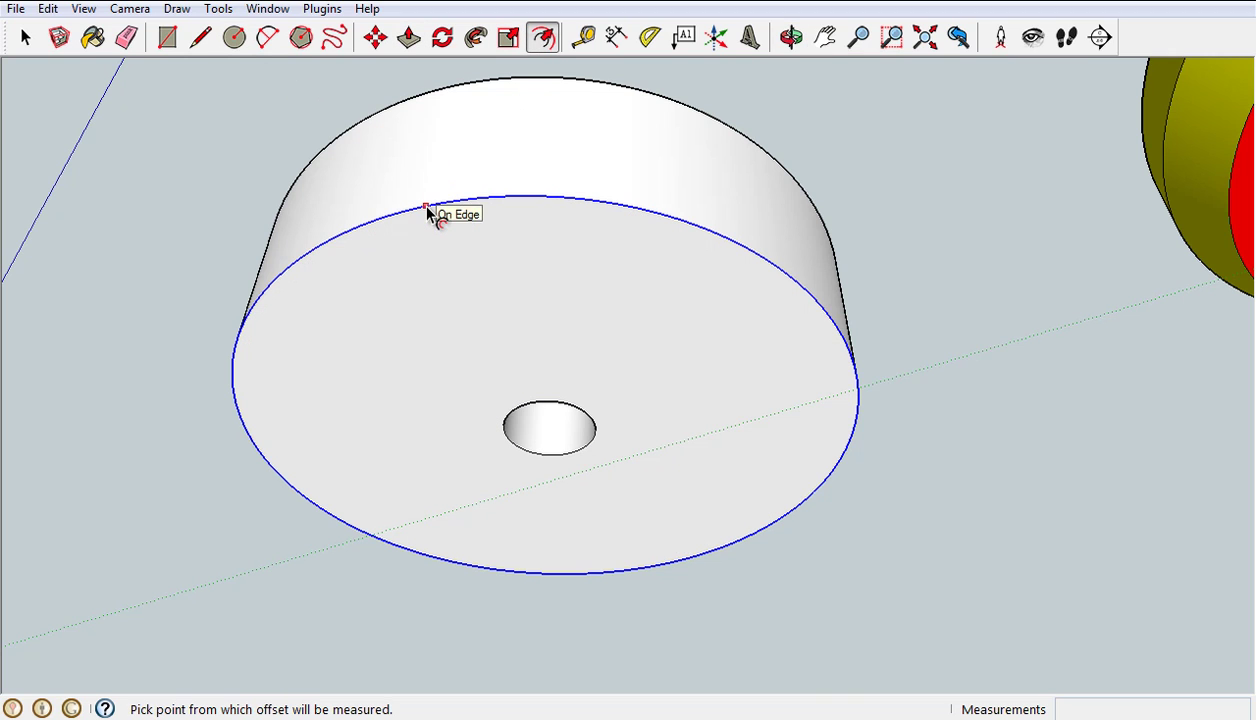
click(427, 208)
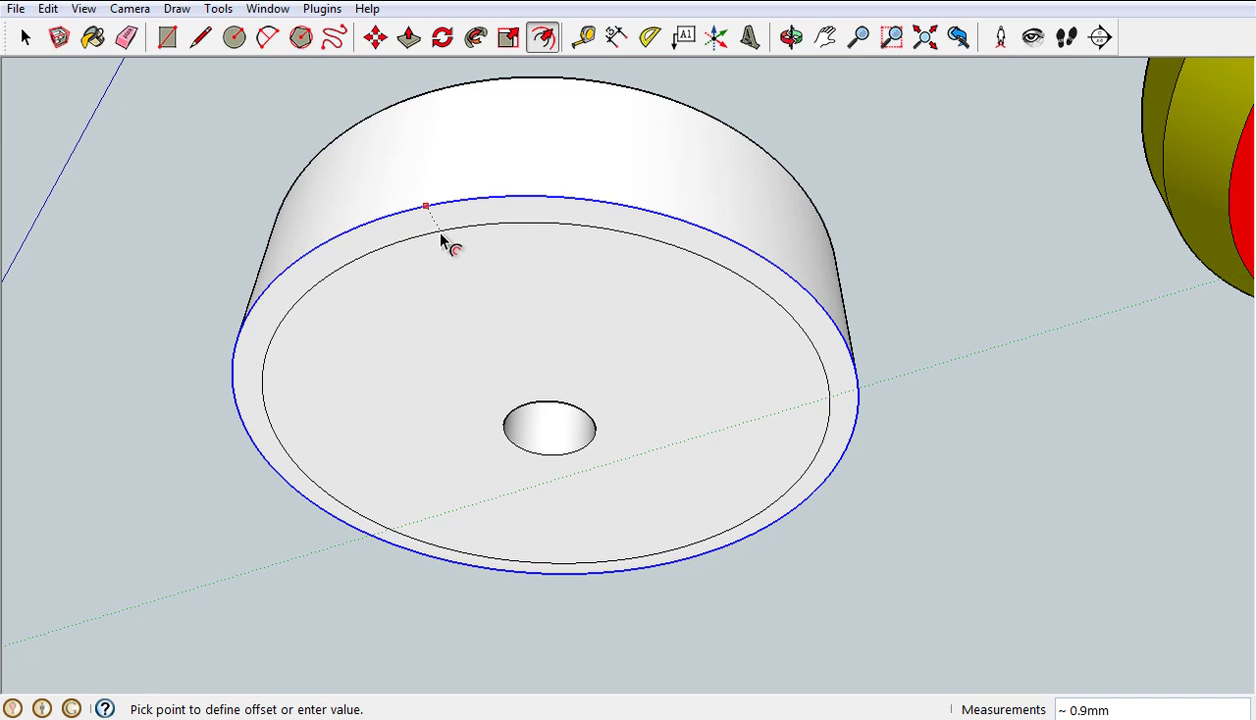
click(447, 244)
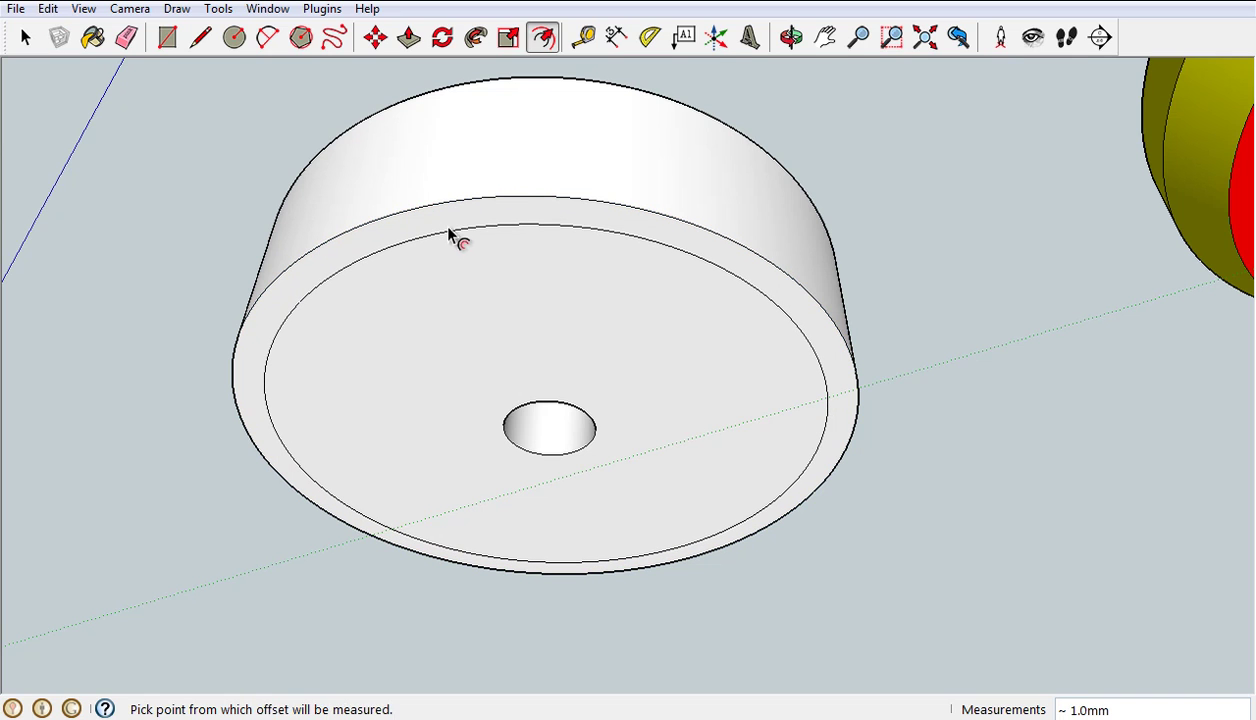
Move the white wheel's outermost top edge straight down by about 2 mm to bevel the upper side of the tread.
click(789, 37)
drag(620, 87, 435, 528)
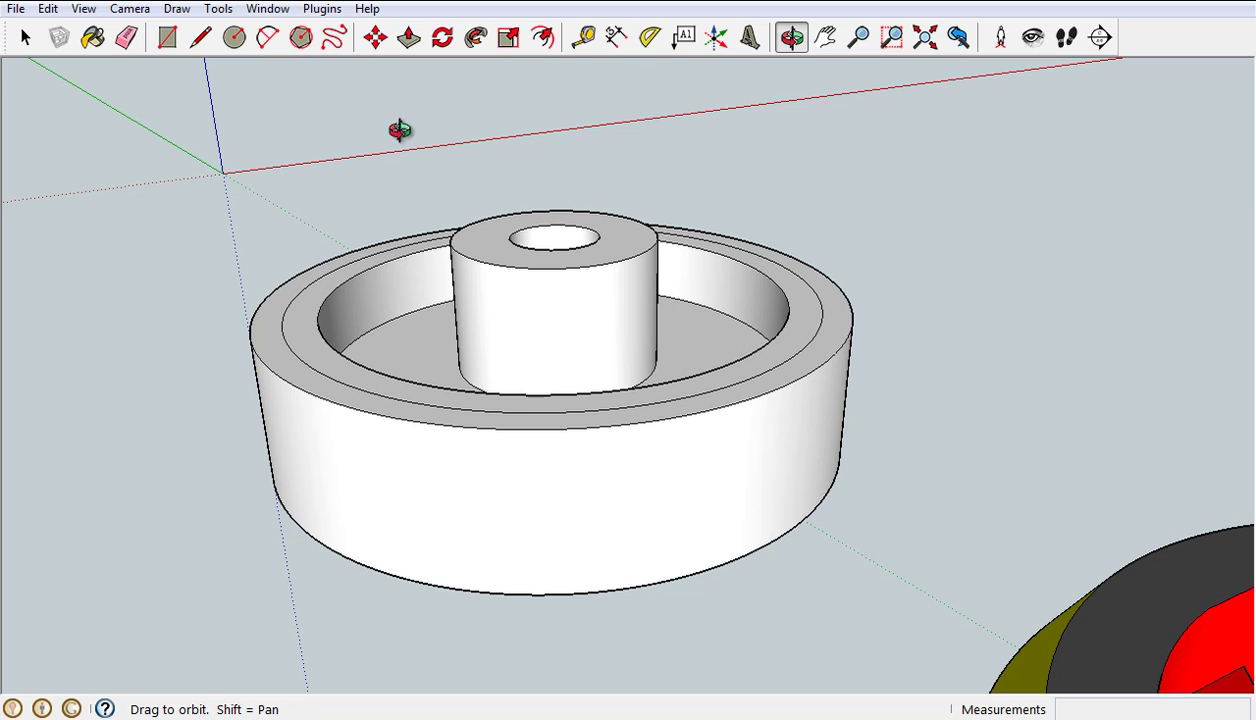
click(377, 40)
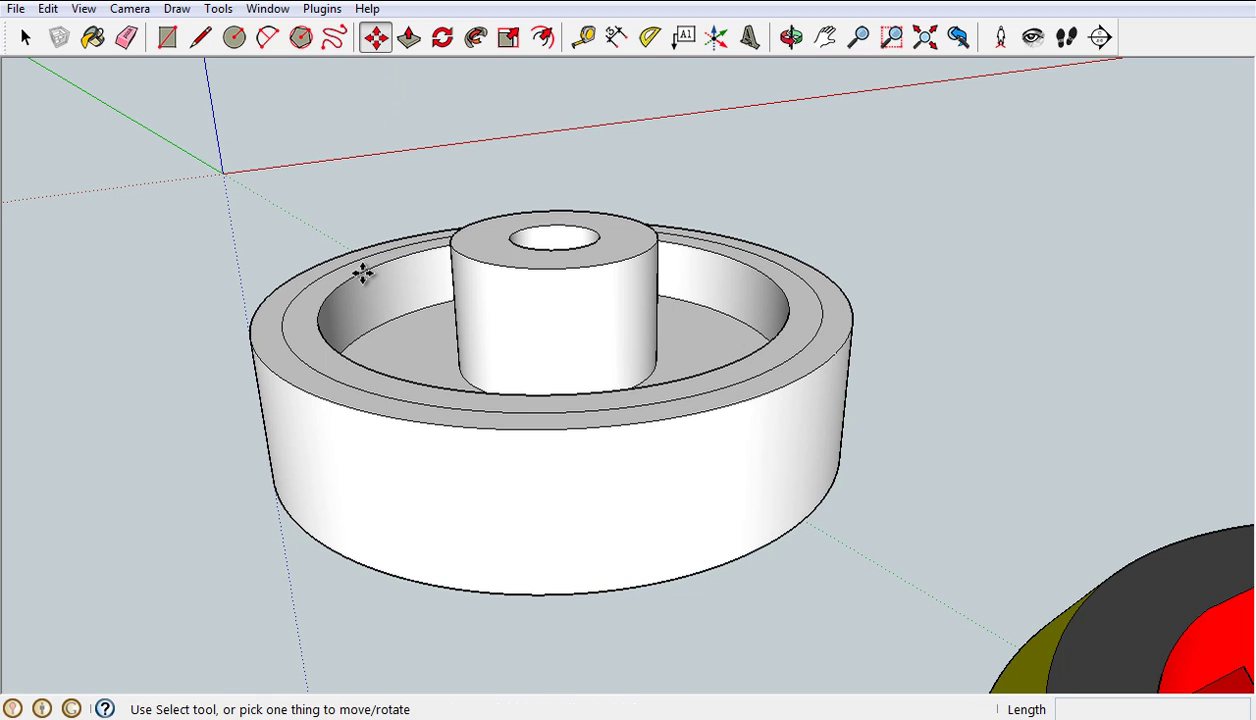
click(307, 392)
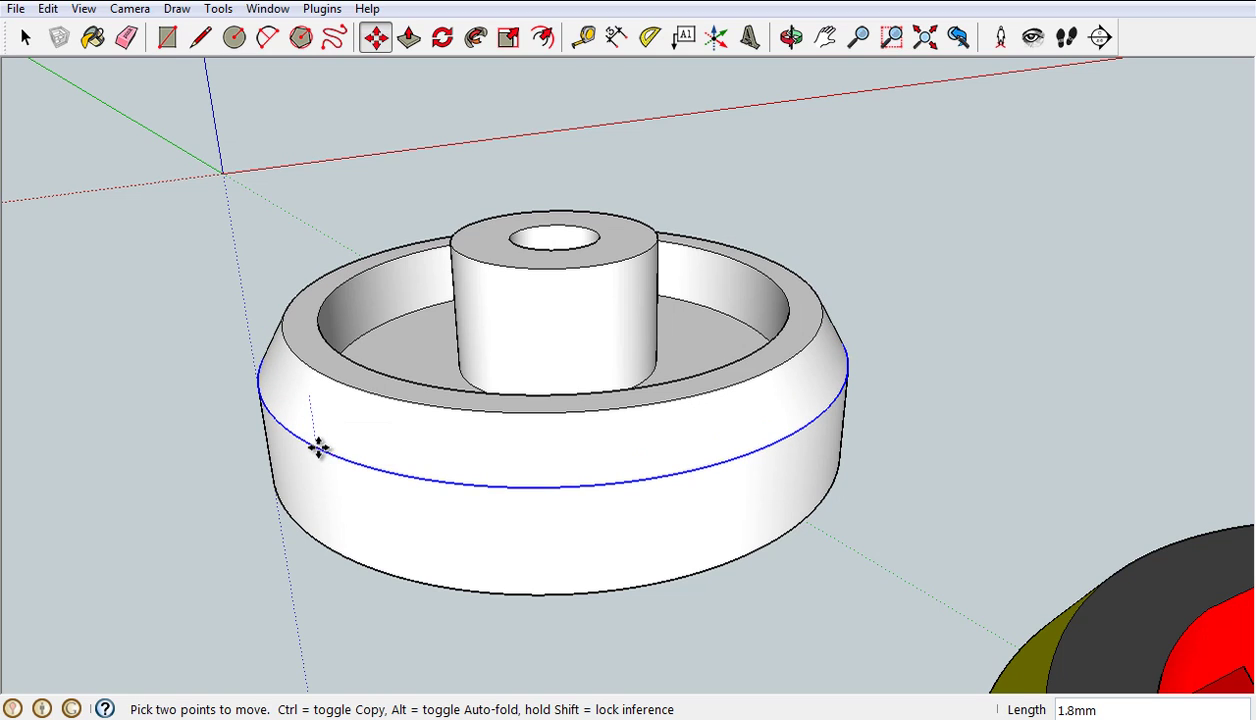
click(319, 446)
Move the white wheel's outermost bottom edge up 2.0 mm along the blue axis to bevel the lower side of the tread.
key(o)
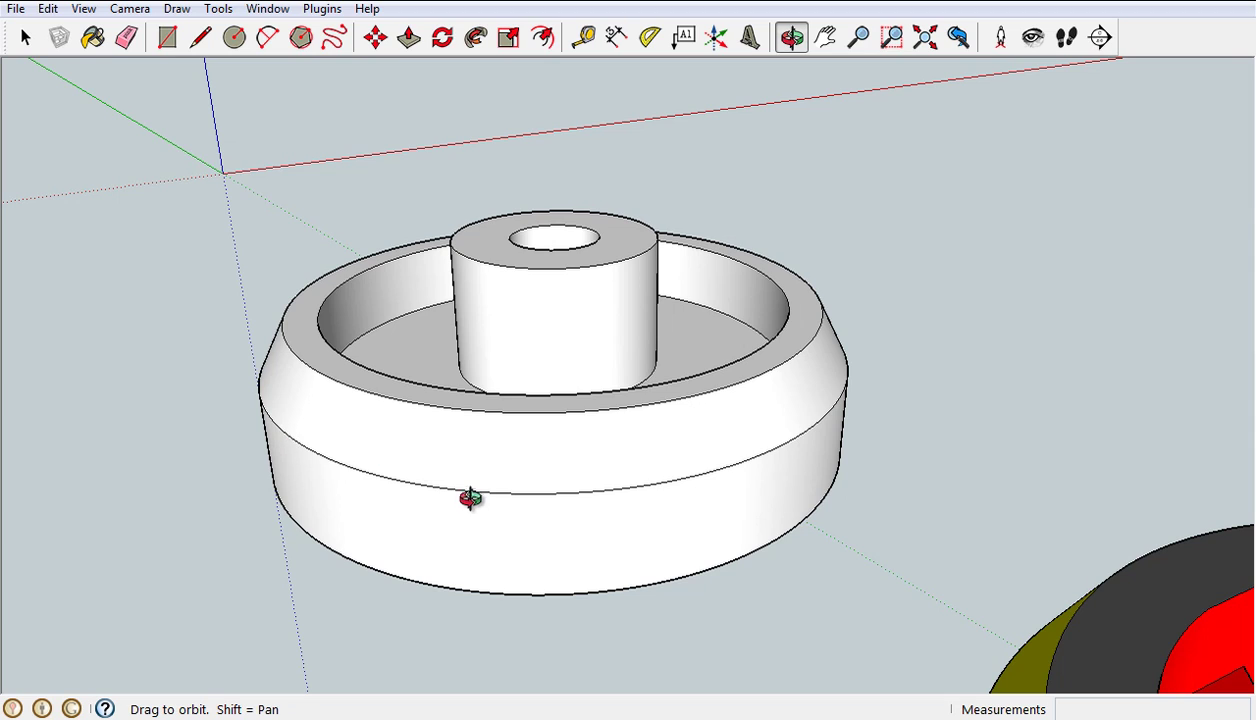
drag(463, 490, 466, 441)
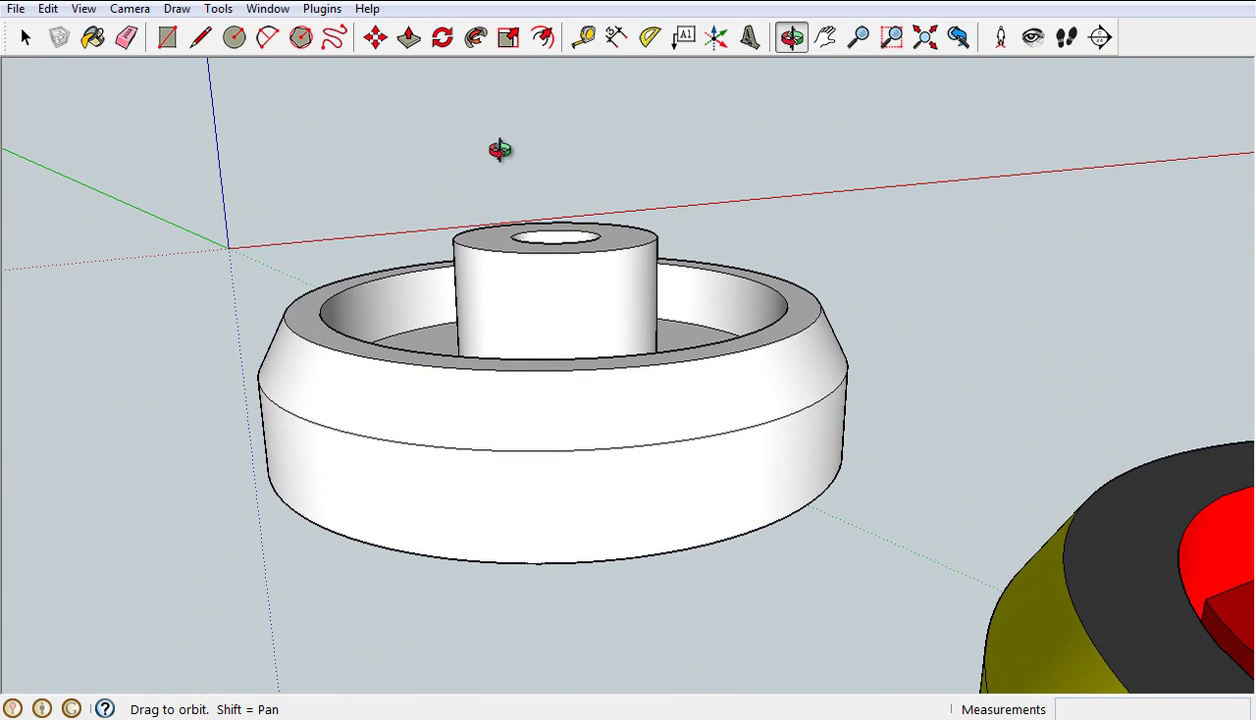
click(375, 37)
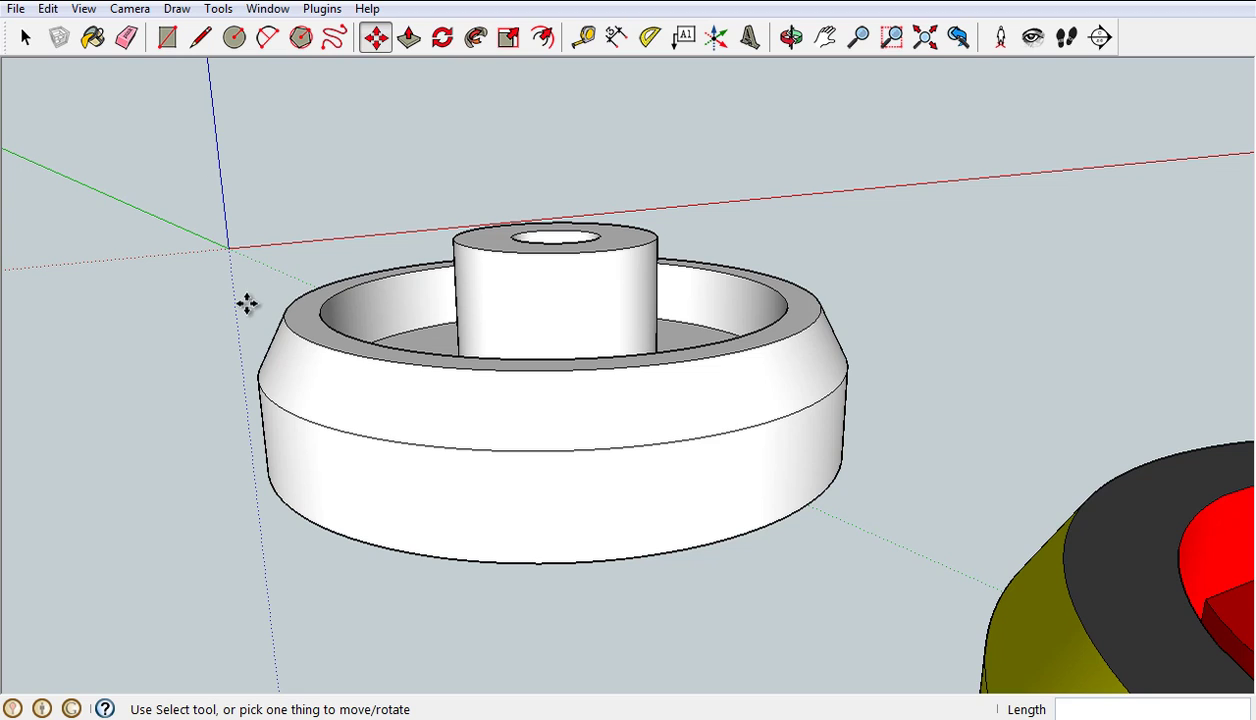
click(318, 525)
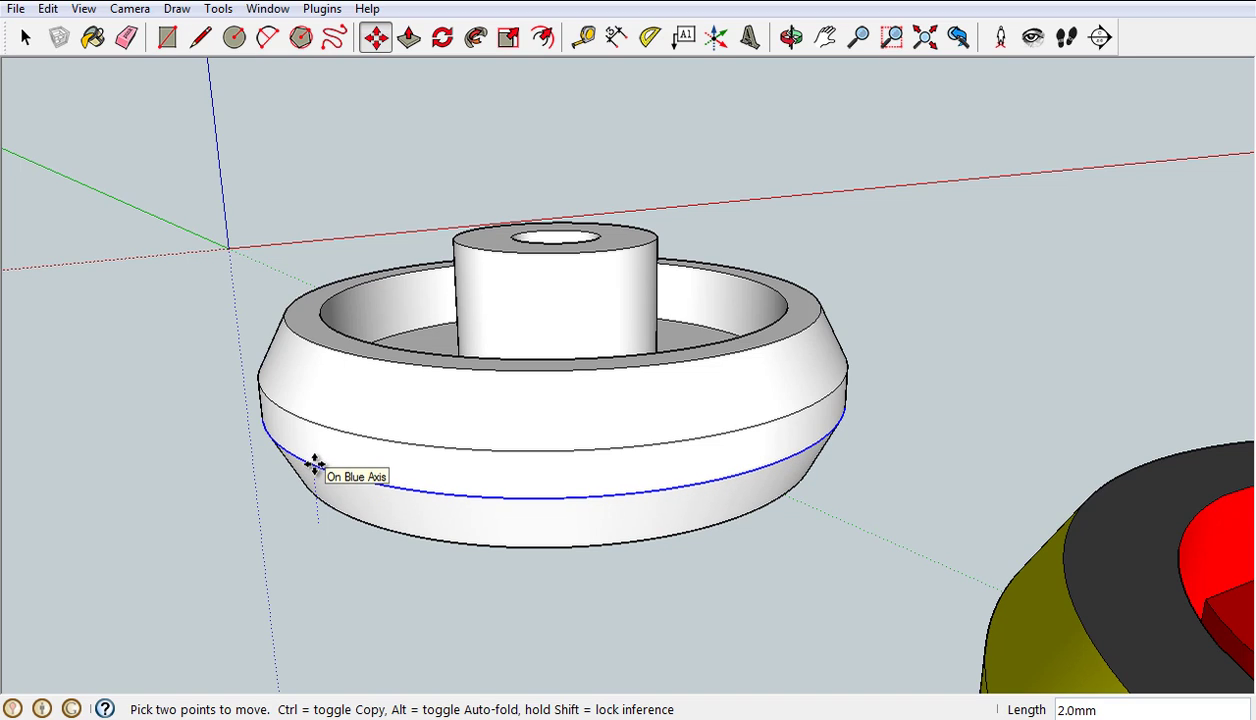
click(314, 463)
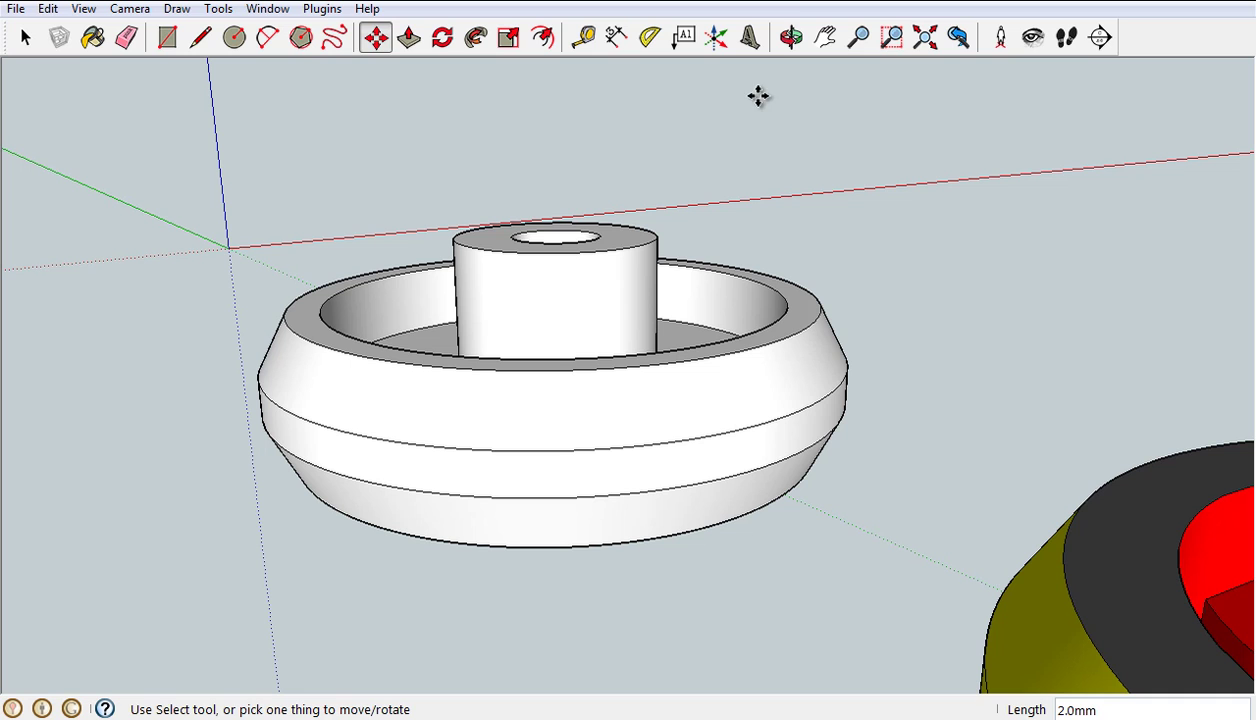
Inspect the white wheel's bevelled tread from the side and compare it with the other two wheels.
click(791, 37)
drag(529, 401, 570, 421)
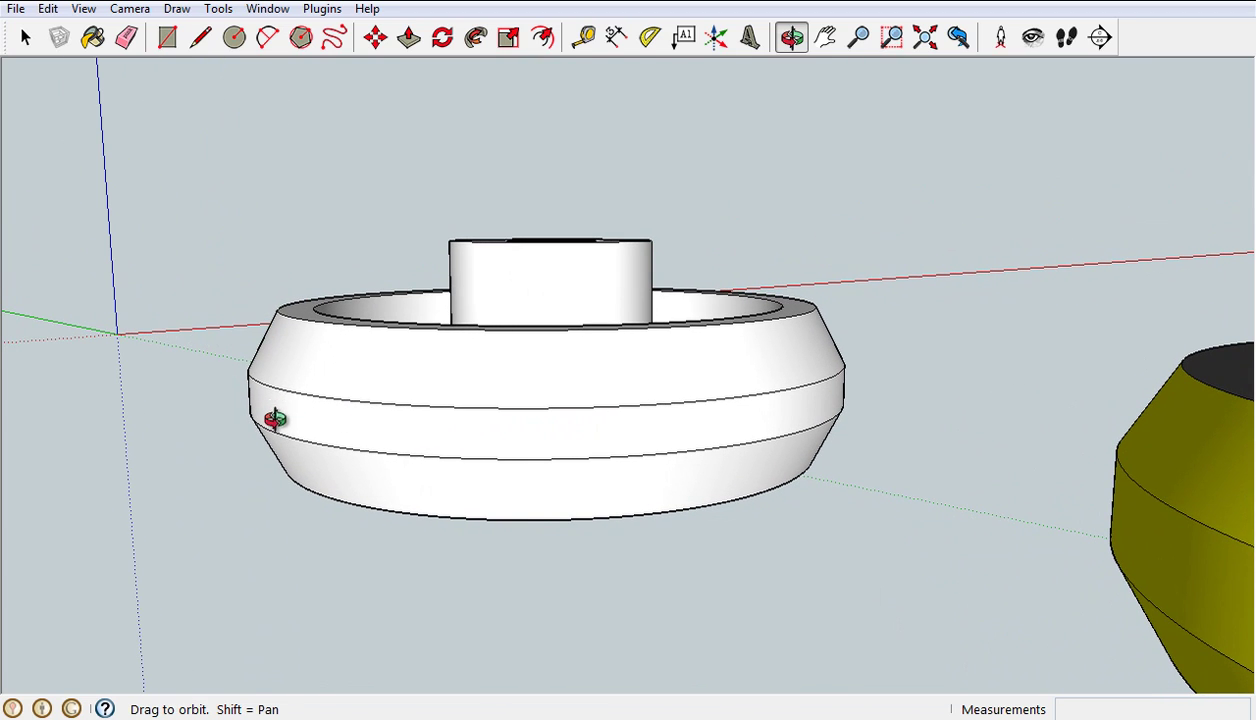
scroll(920, 406, down, 5)
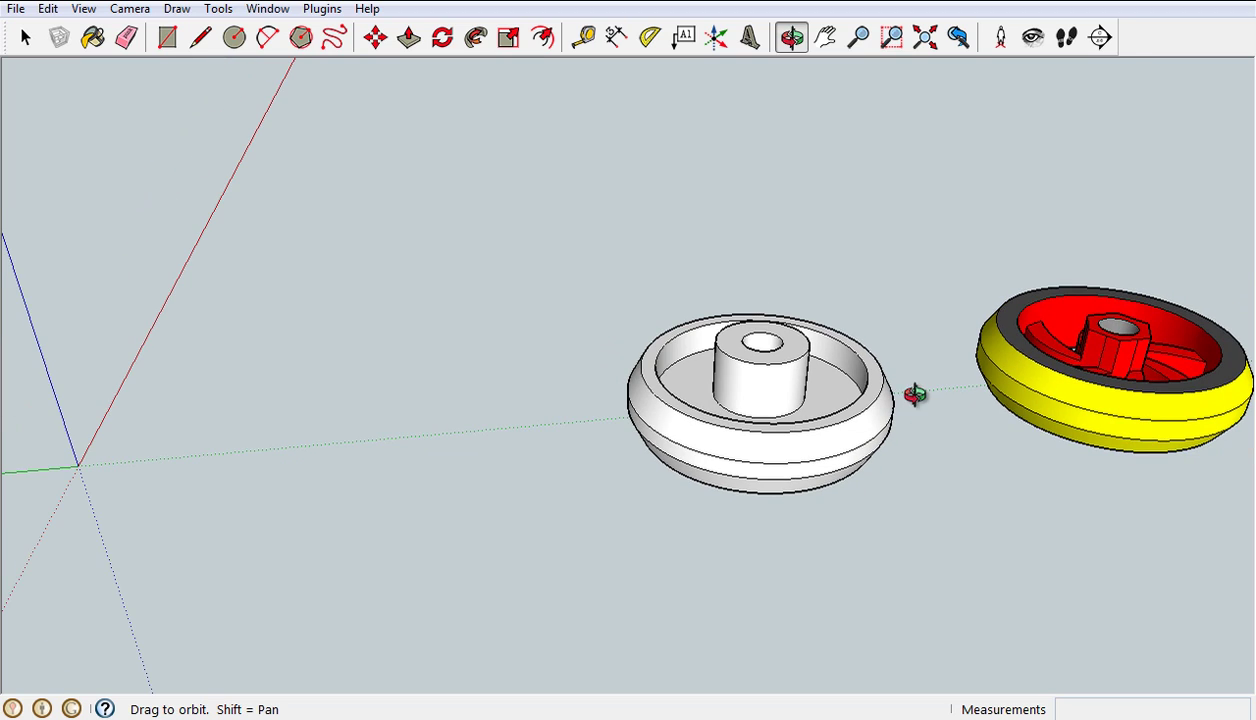
click(826, 38)
drag(939, 322, 588, 274)
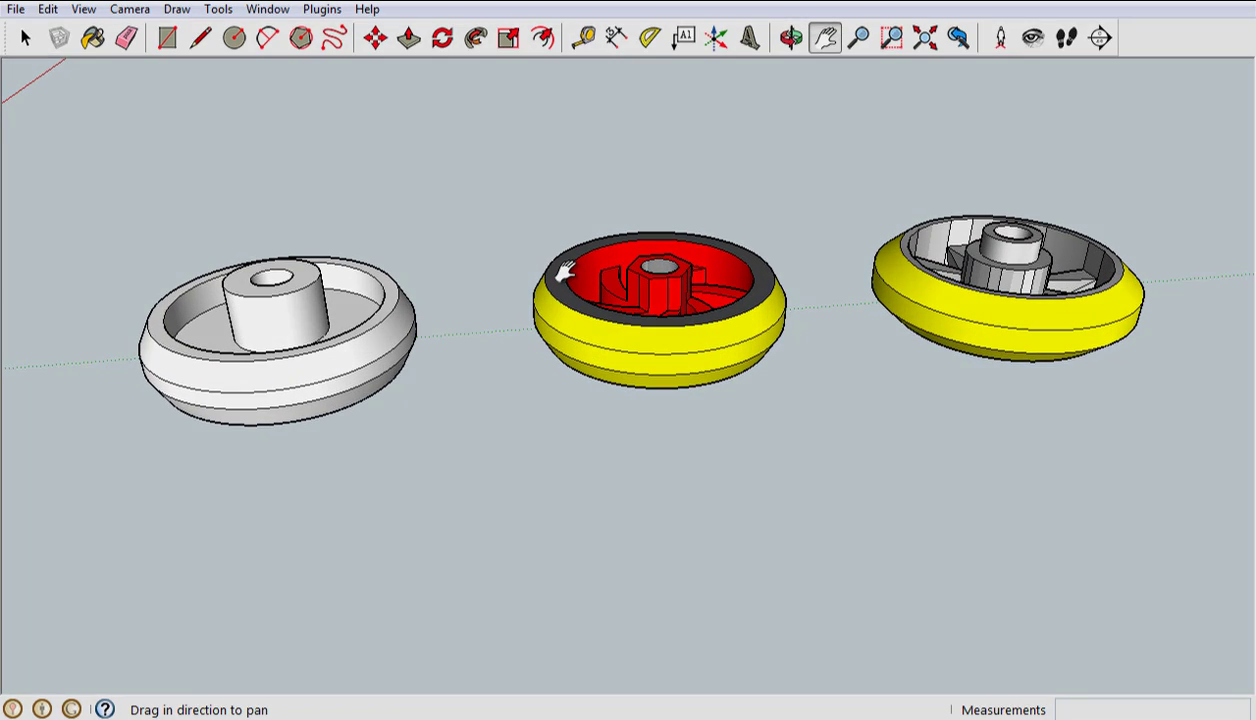